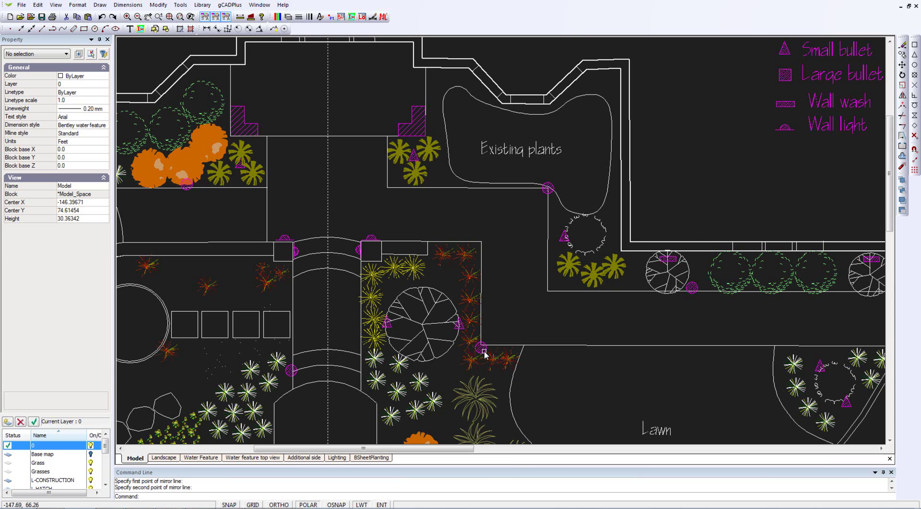
Select the circle and hatch of the light symbol at the lawn's corner and start defining a block from them.
scroll(486, 352, "up", 5)
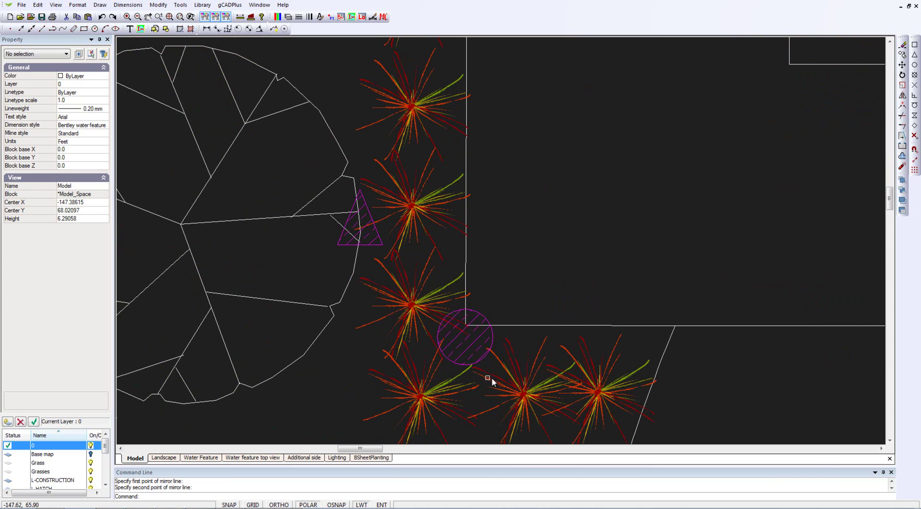
left_click(470, 351)
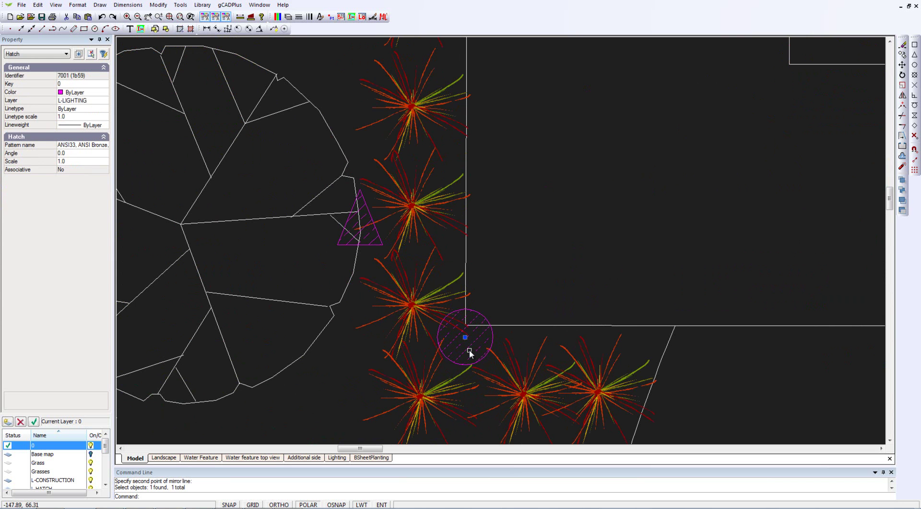
scroll(475, 341, "up", 3)
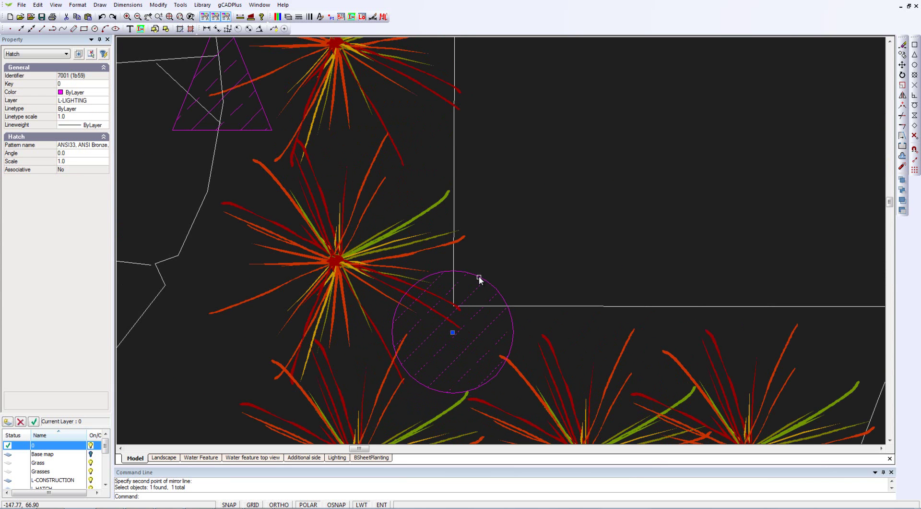
left_click(479, 276)
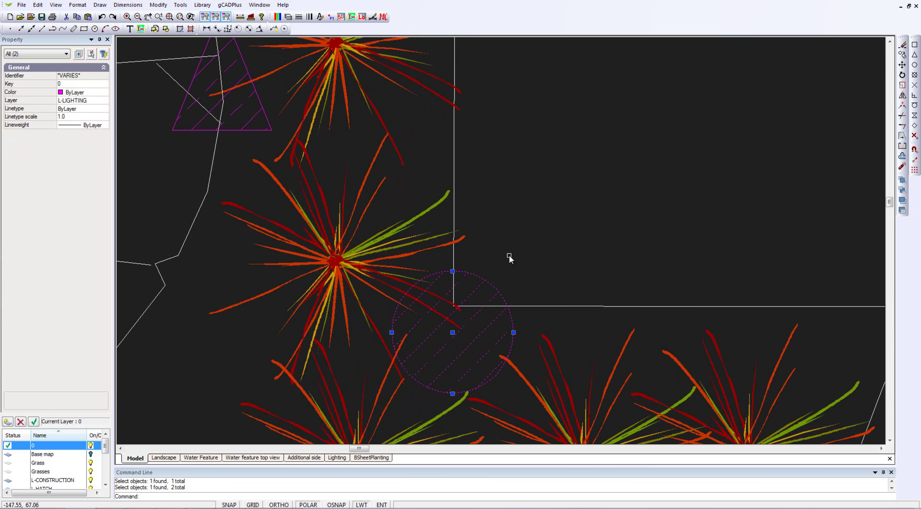
scroll(514, 251, "down", 1)
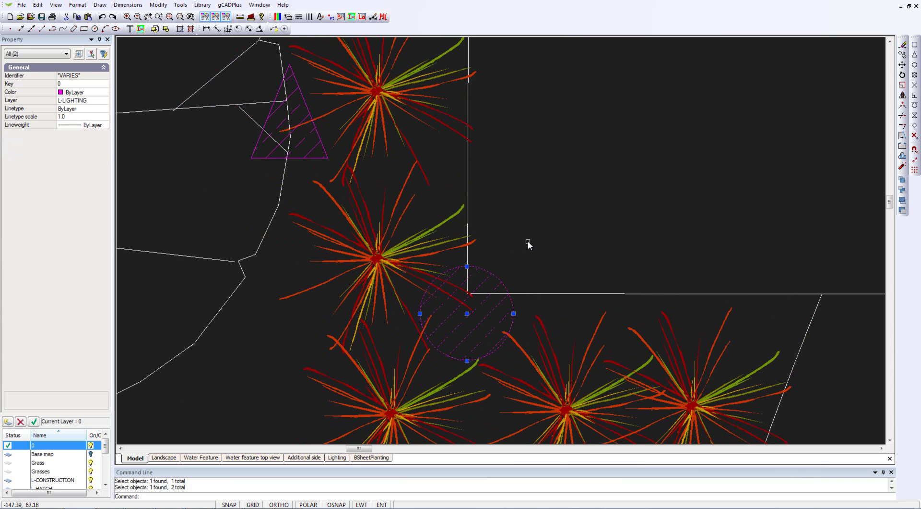
right_click(528, 242)
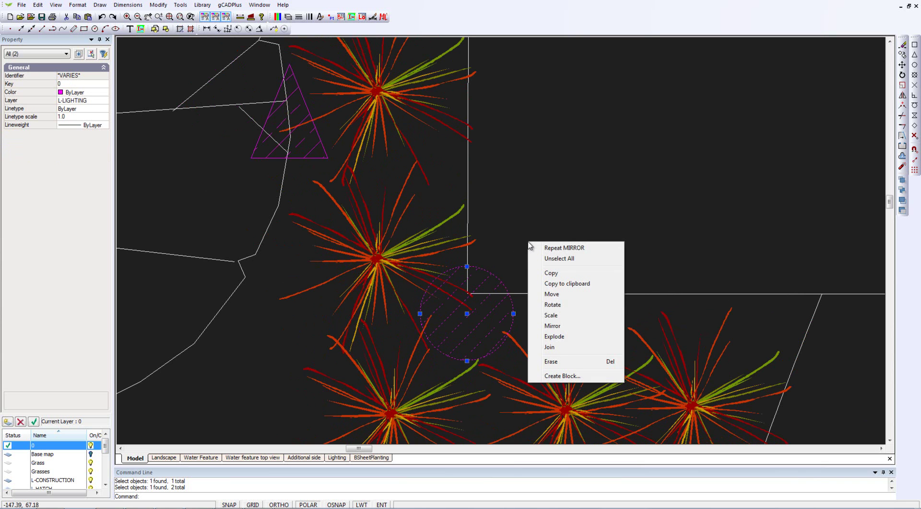
left_click(566, 376)
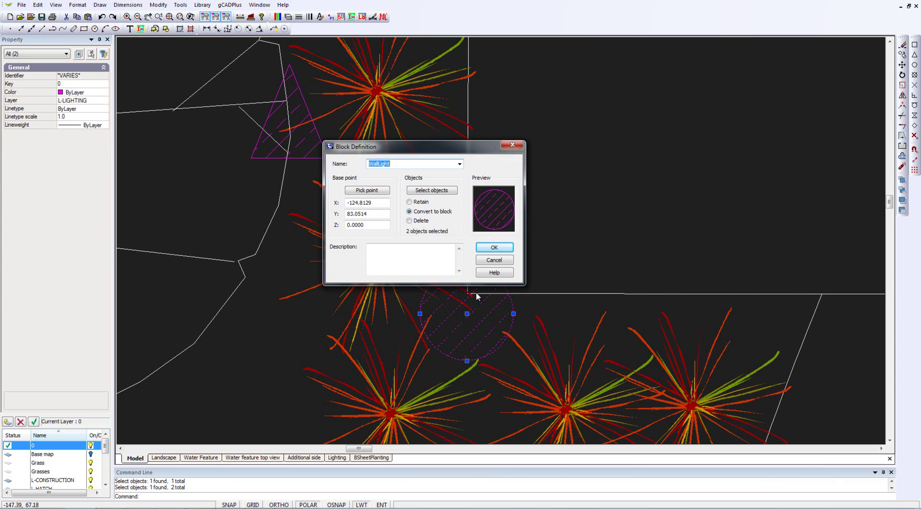
Create the block as PathLight with its base point at the circle's centre, converting the selected objects to the block.
left_click(382, 165)
key("BackSpace")
key("BackSpace")
key("BackSpace")
key("BackSpace")
type("Path")
left_click(374, 192)
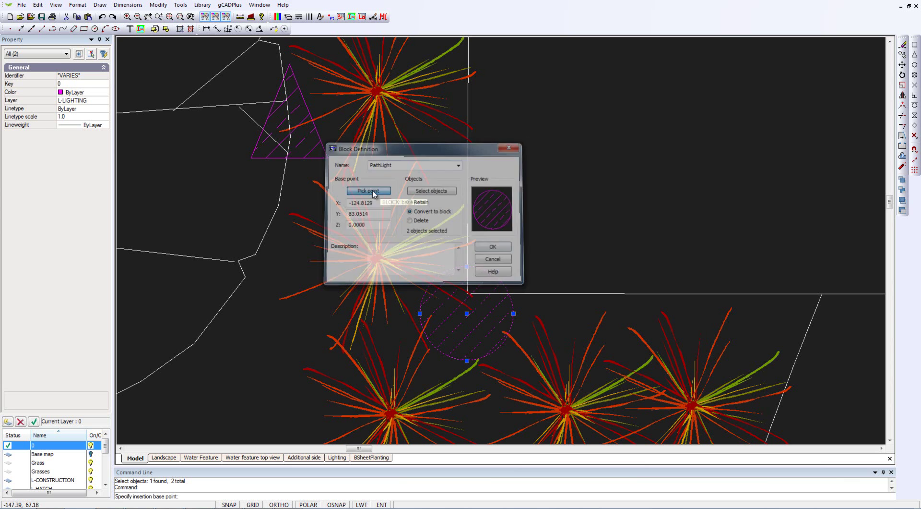
left_click(467, 313)
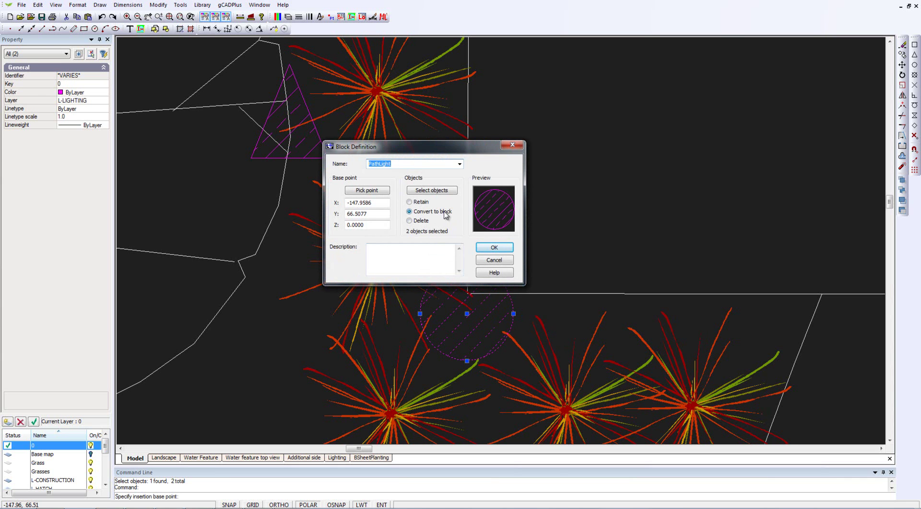
left_click(374, 250)
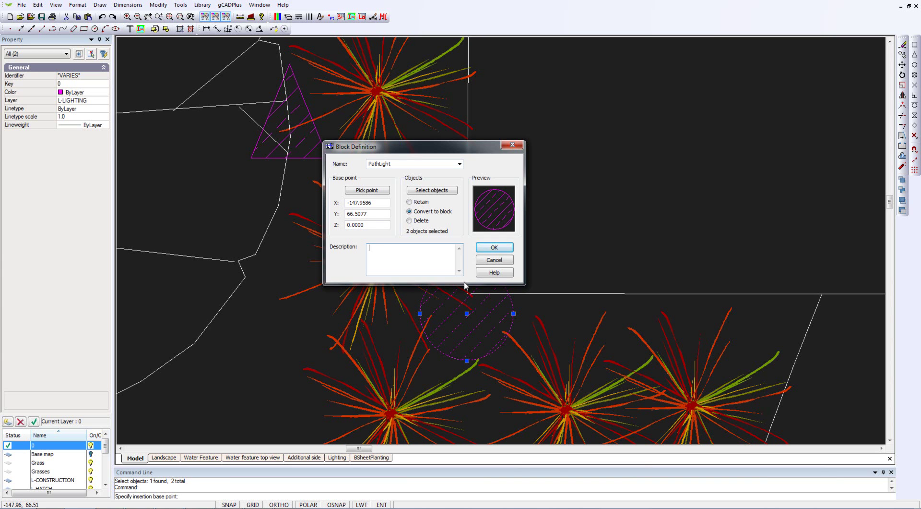
left_click(494, 247)
left_click(496, 248)
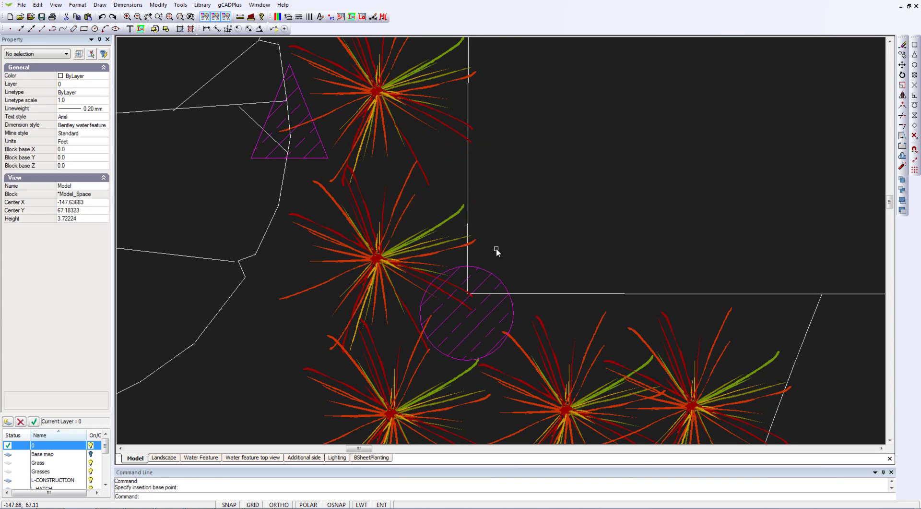
Check the properties of the PathLight block at the lawn's corner.
left_click(486, 279)
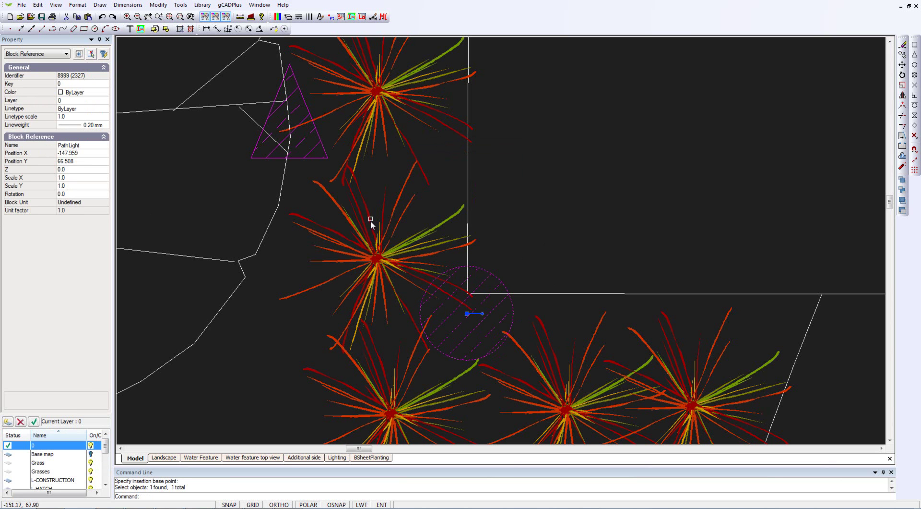
key("Escape")
Erase the separate circle and hatch of the light symbol on the path's left edge above the wider paving.
scroll(482, 268, "down", 3)
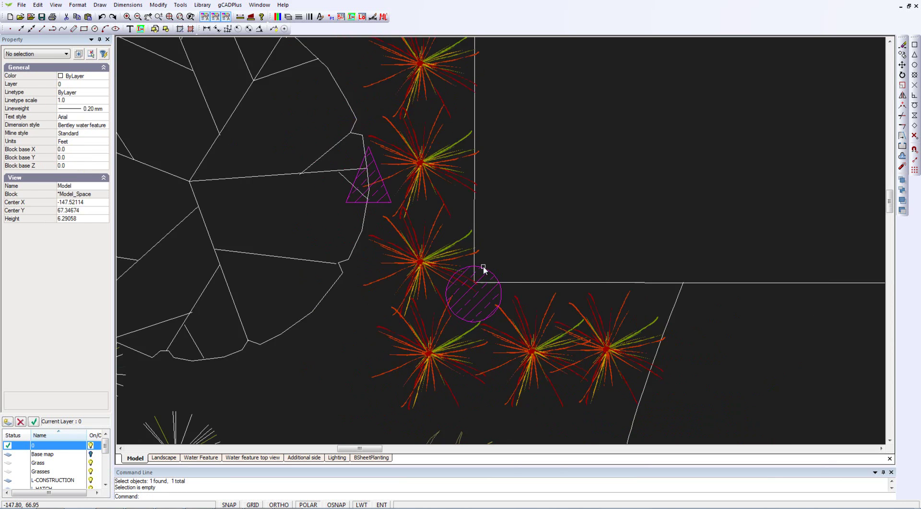
scroll(483, 269, "down", 3)
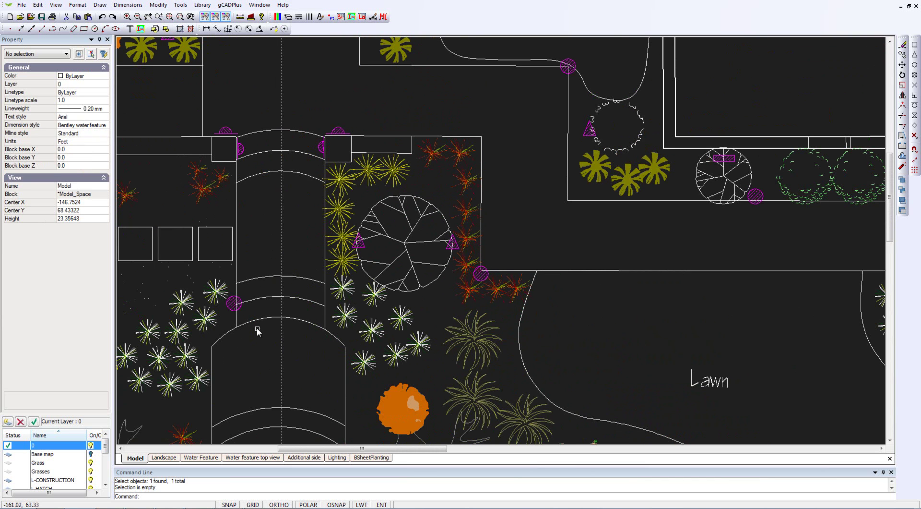
scroll(243, 309, "up", 5)
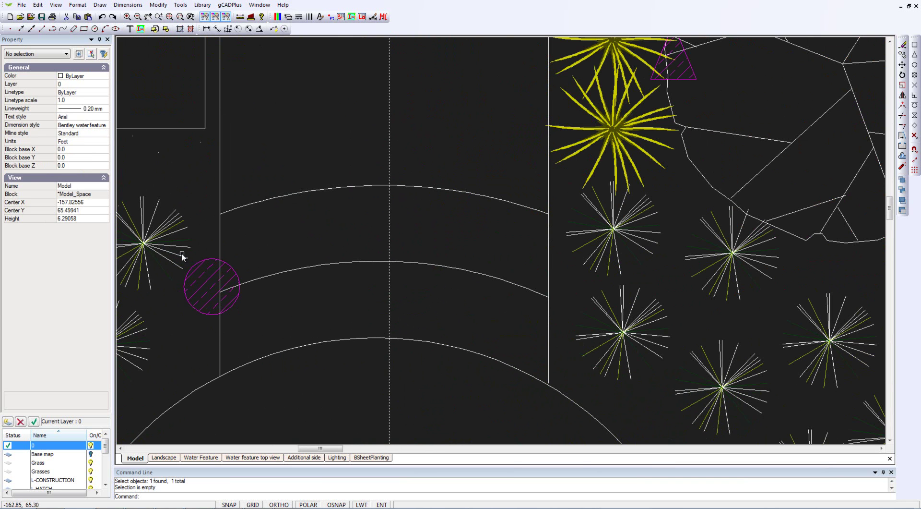
mouse_move(180, 251)
left_mouse_down()
mouse_move(225, 284)
mouse_move(243, 321)
left_mouse_up()
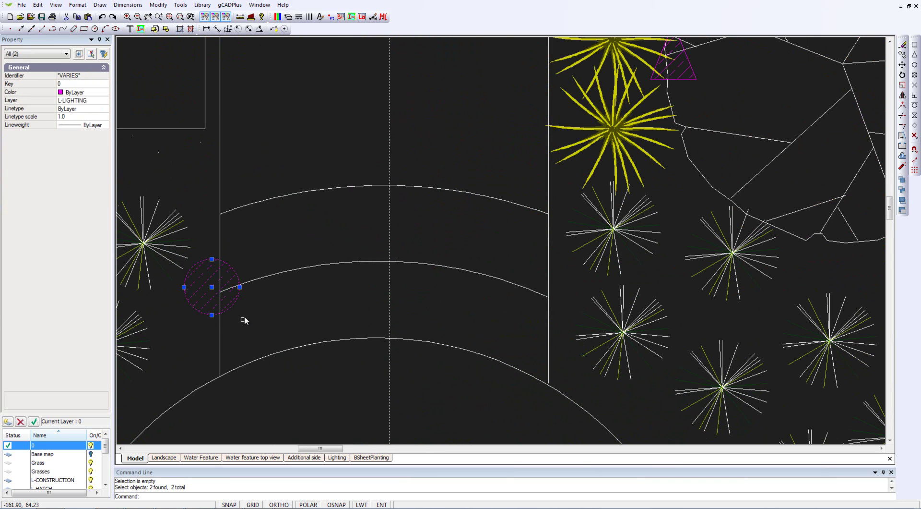
right_click(257, 250)
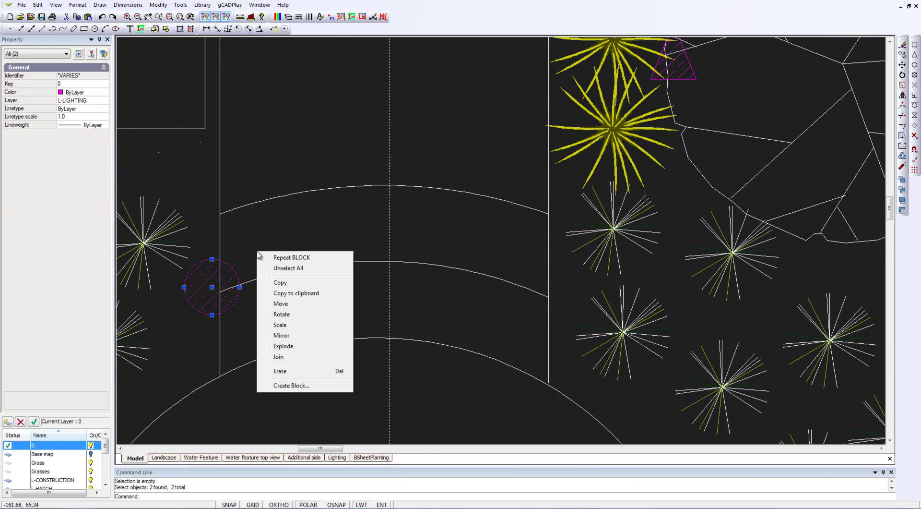
left_click(283, 371)
Insert the PathLight block on the path's left edge, at the end of the arc where the symbol was erased.
left_click(340, 17)
left_click_drag(464, 246, 467, 192)
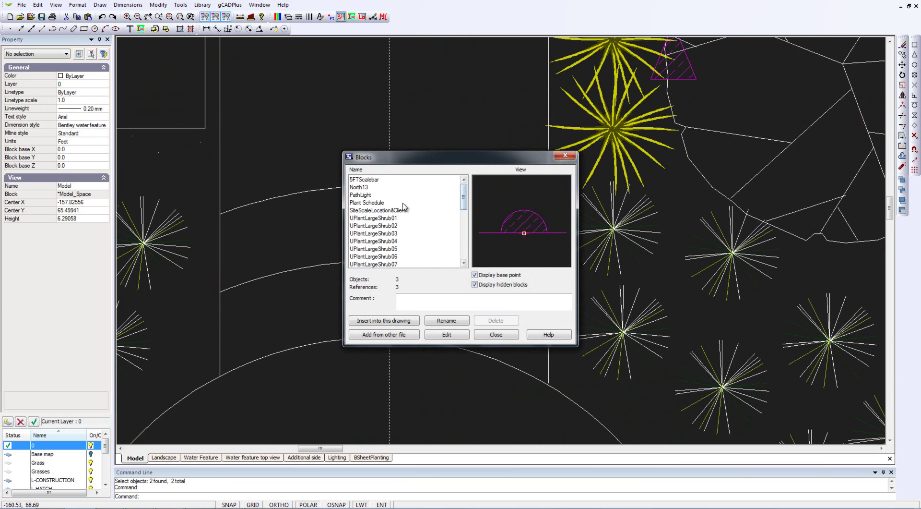
left_click(362, 195)
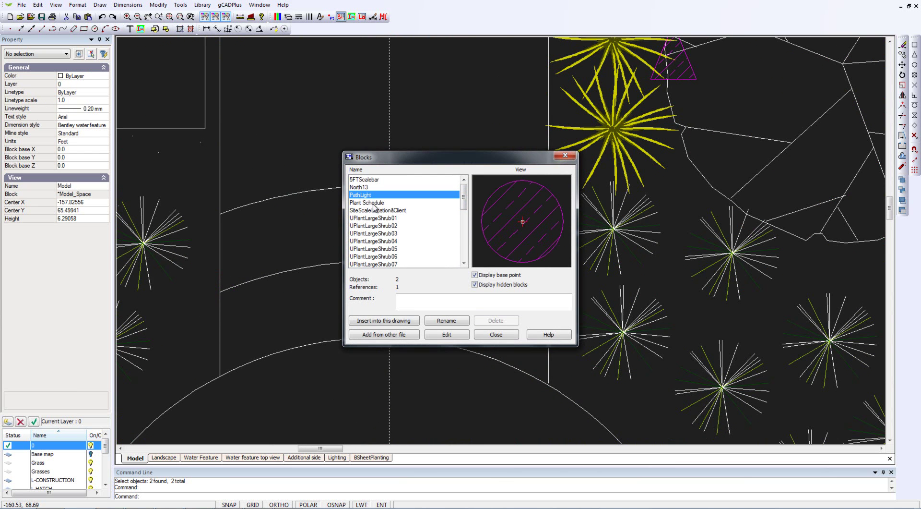
left_click(384, 320)
left_click(449, 305)
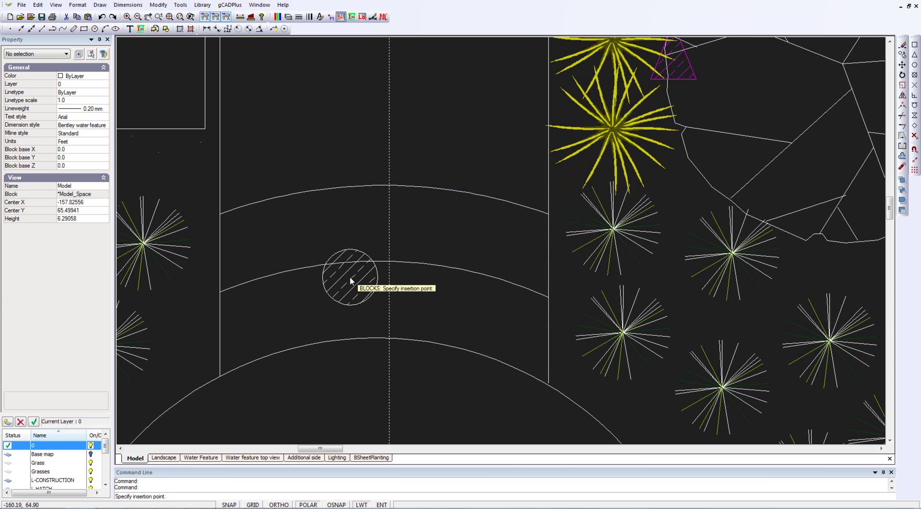
scroll(351, 281, "down", 2)
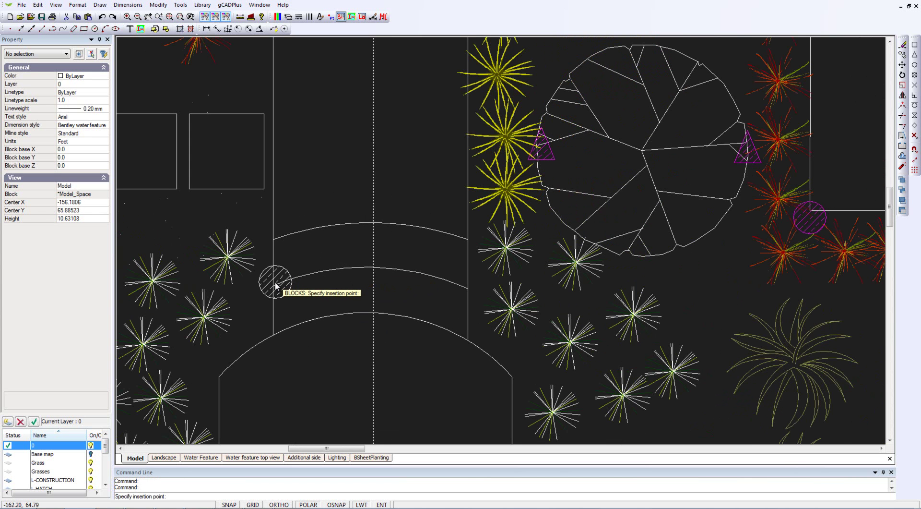
left_click(303, 272)
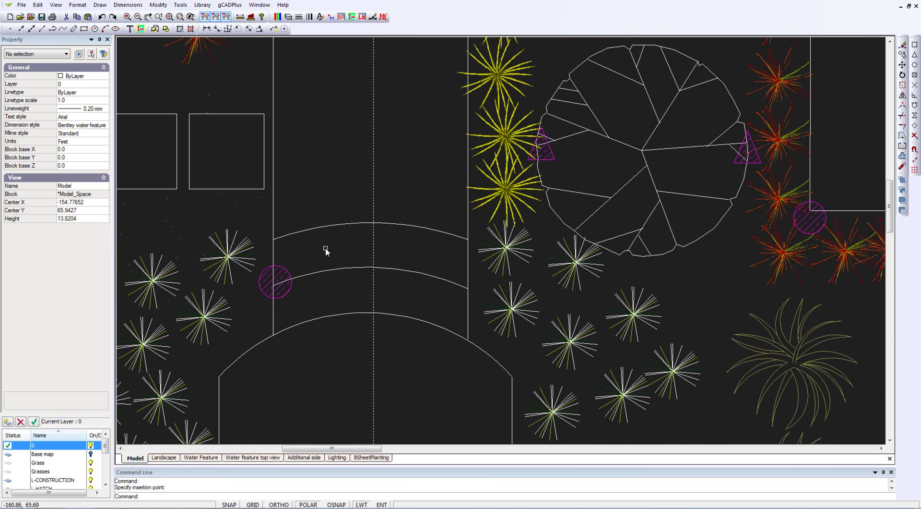
Compare the properties of the inserted PathLight block with those of the ungrouped light symbol farther down the path's right edge.
scroll(327, 249, "down", 2)
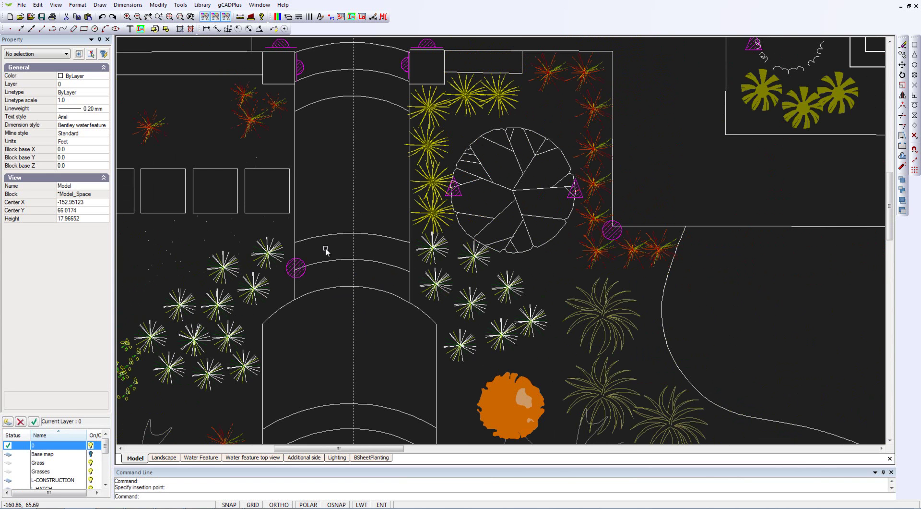
middle_click_drag(329, 261, 318, 150)
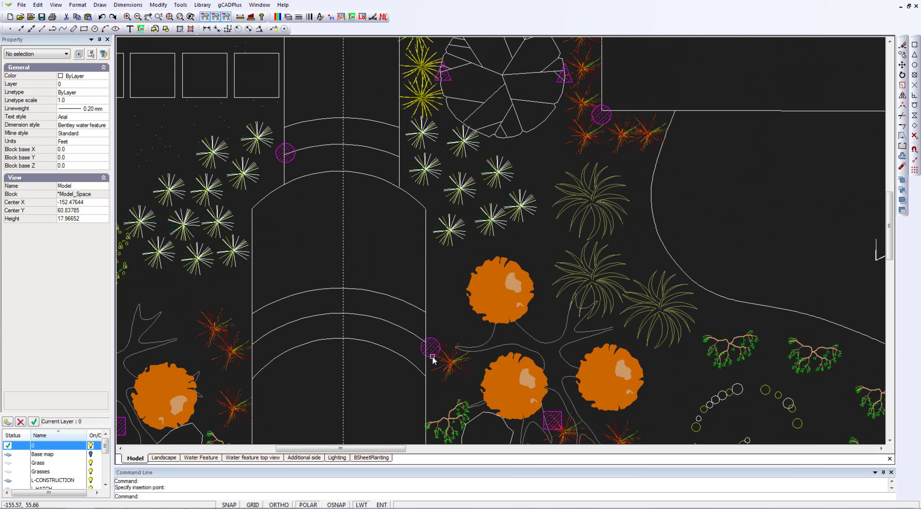
left_click(292, 161)
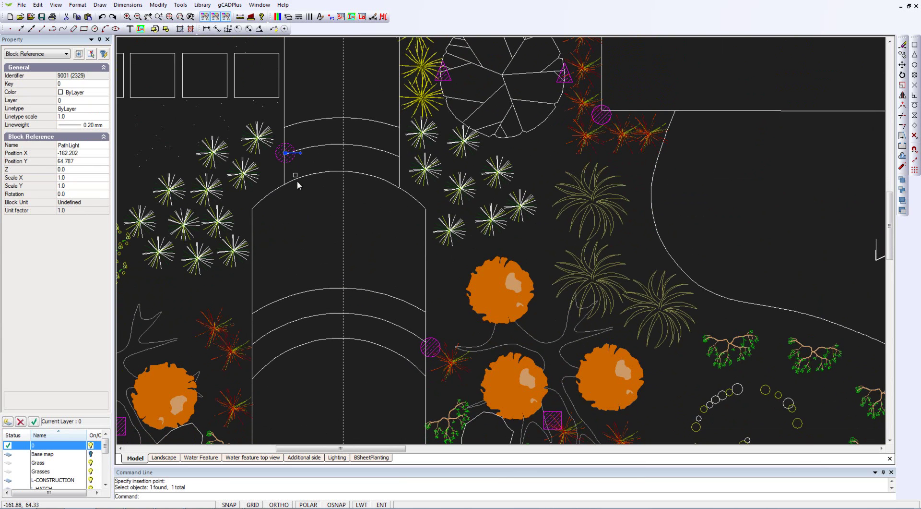
left_click(295, 226)
left_click(434, 349)
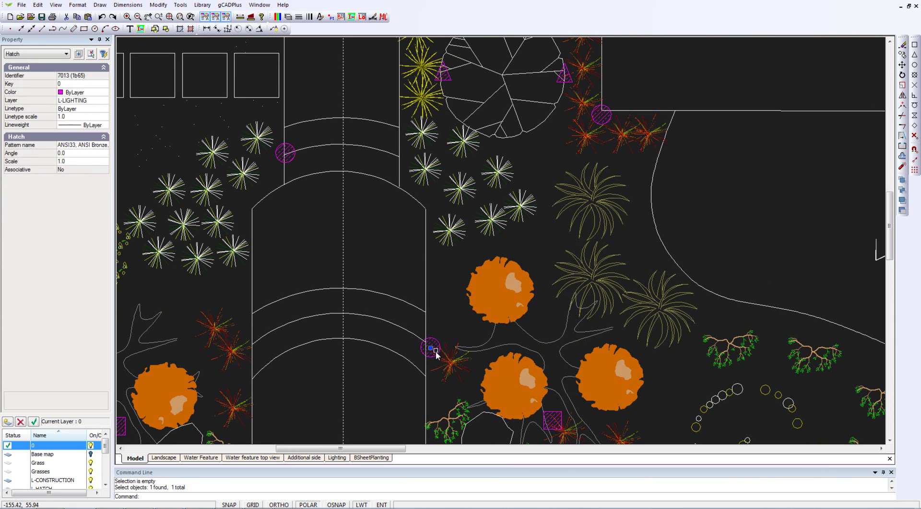
left_click(442, 306)
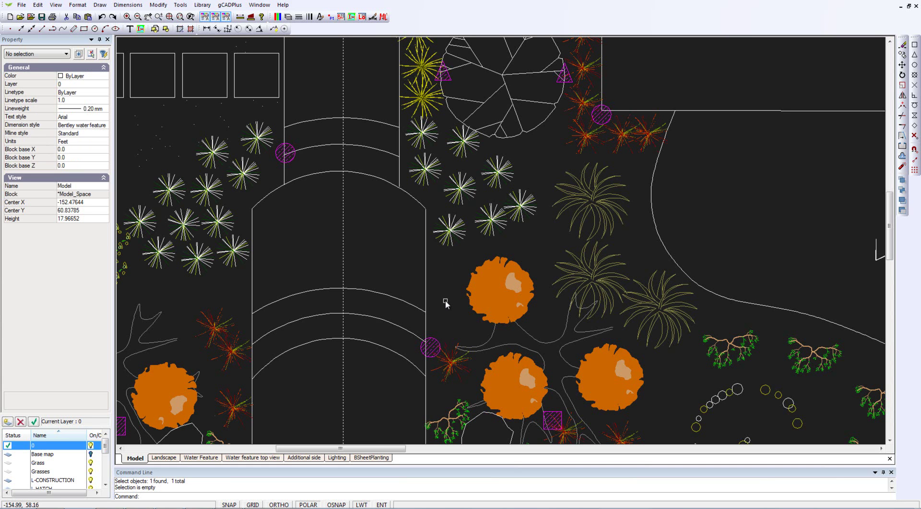
Look at the block extraction options, including Extract all block.
left_click(227, 6)
mouse_move(252, 32)
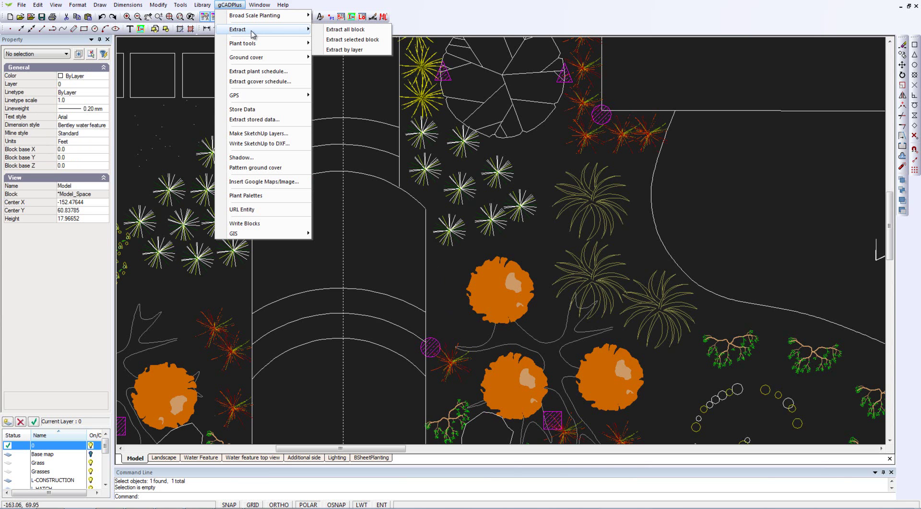
left_click(367, 31)
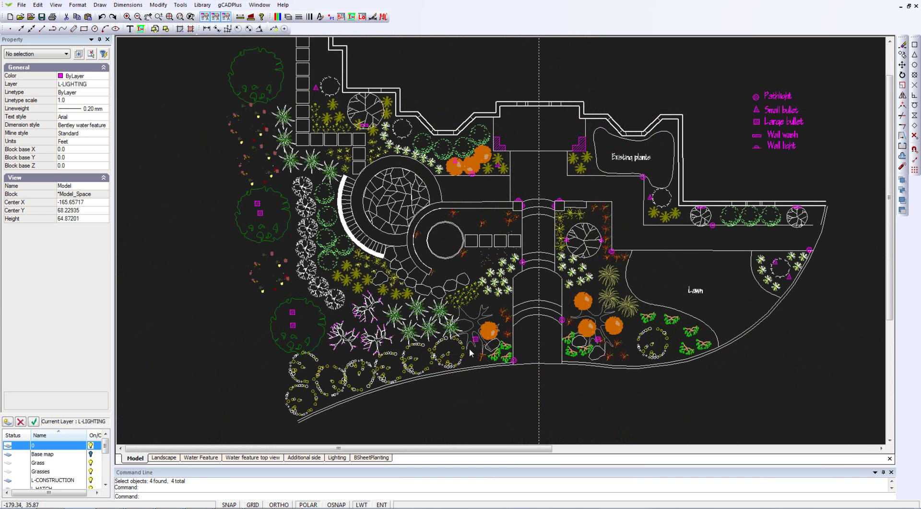
Inspect the block properties of the square light beside the orange shrub and the circular light at the path's lower left end.
scroll(486, 347, "up", 3)
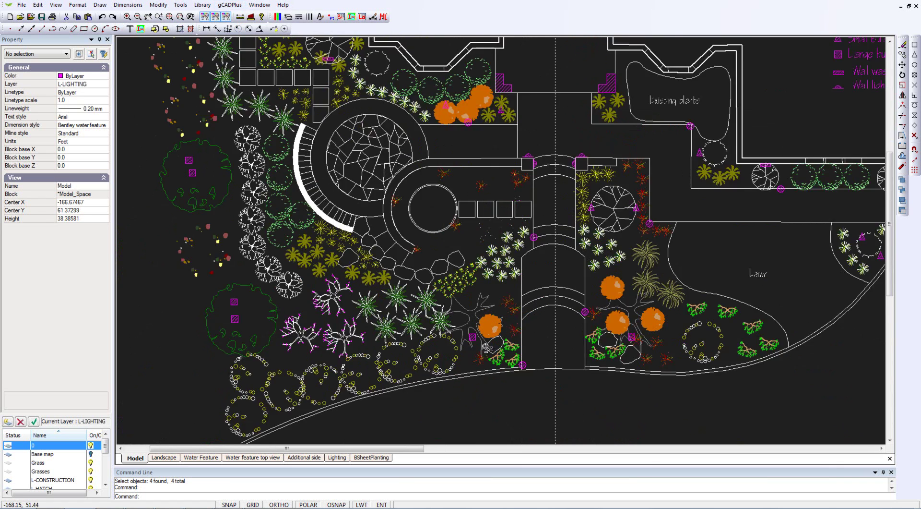
scroll(487, 346, "up", 2)
left_click(461, 327)
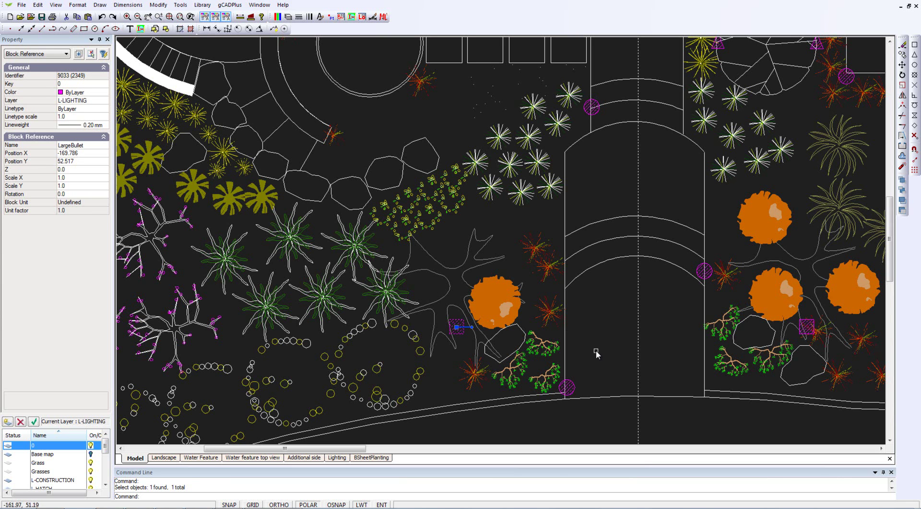
key("Escape")
left_click(568, 386)
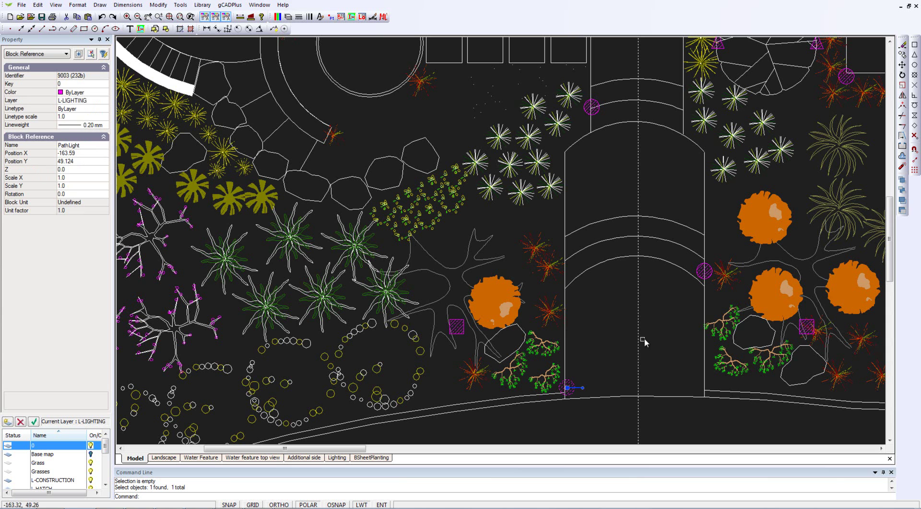
key("Escape")
Run the Extract all block command on the landscape drawing.
scroll(607, 350, "down", 3)
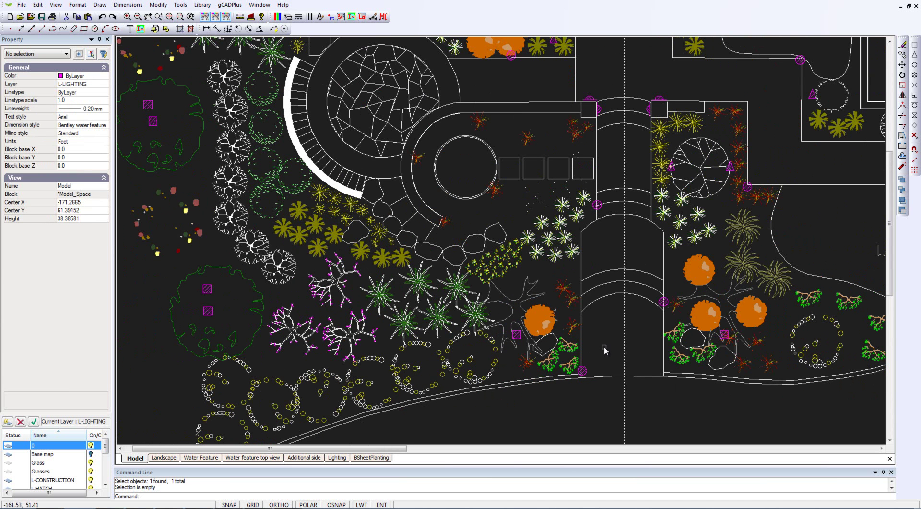
scroll(606, 350, "down", 2)
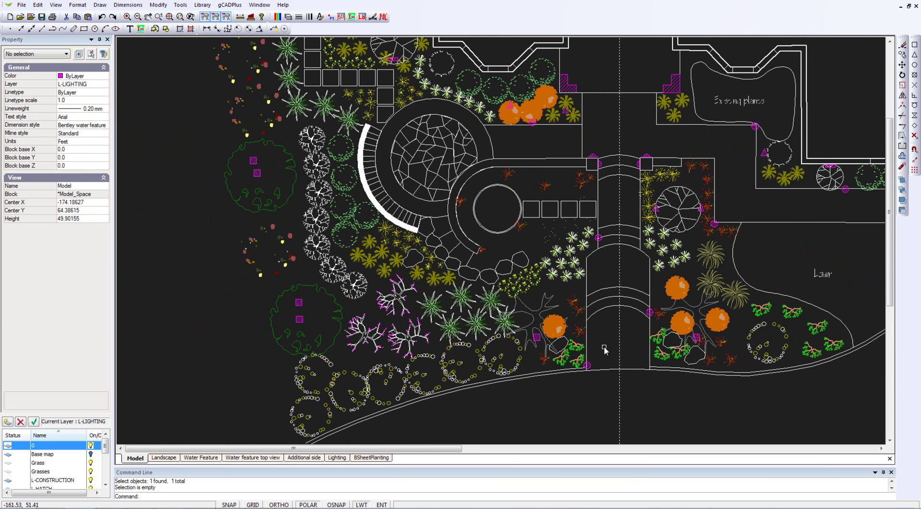
left_click(231, 5)
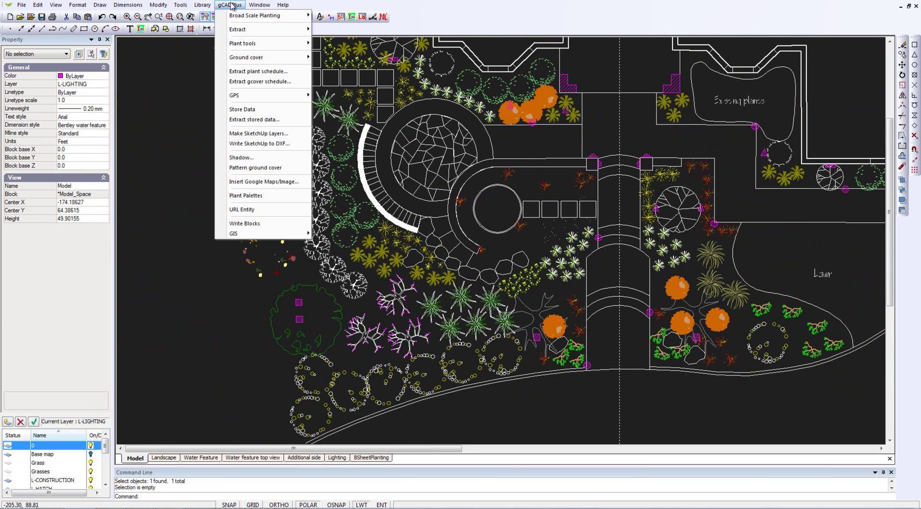
mouse_move(260, 30)
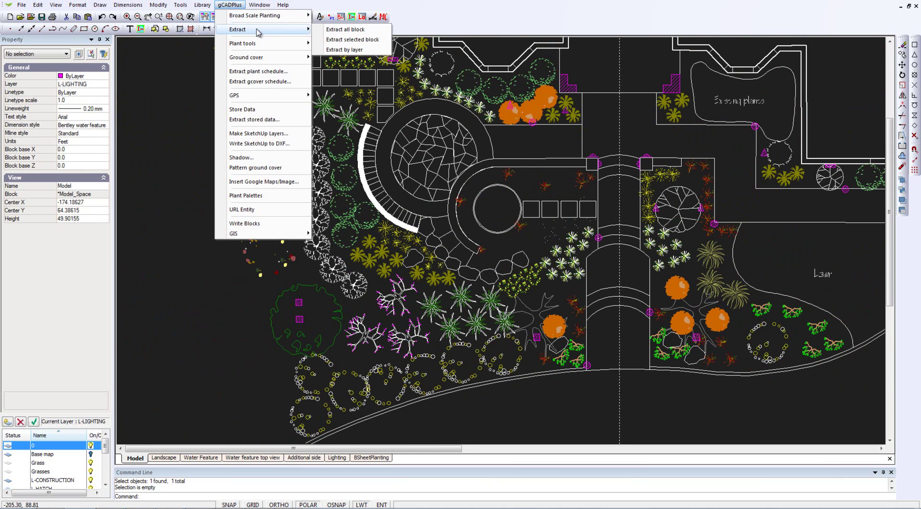
left_click(334, 36)
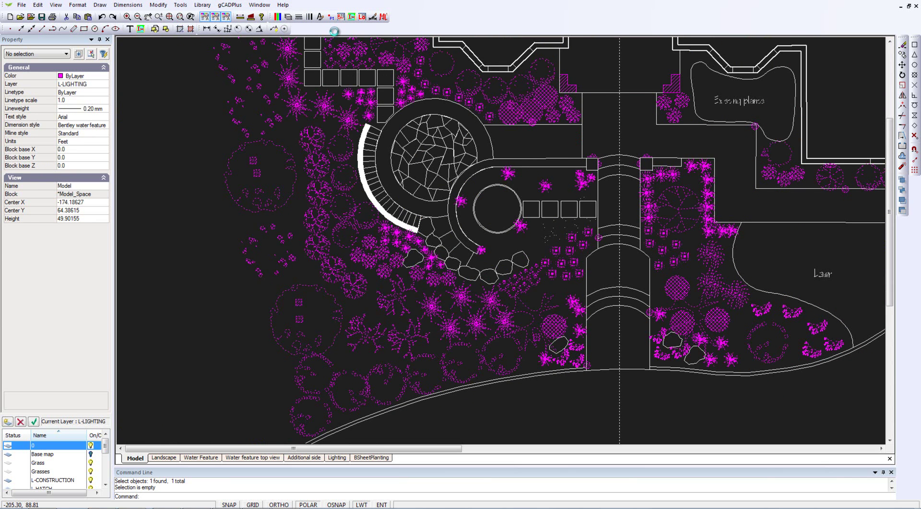
left_click_drag(403, 53, 424, 220)
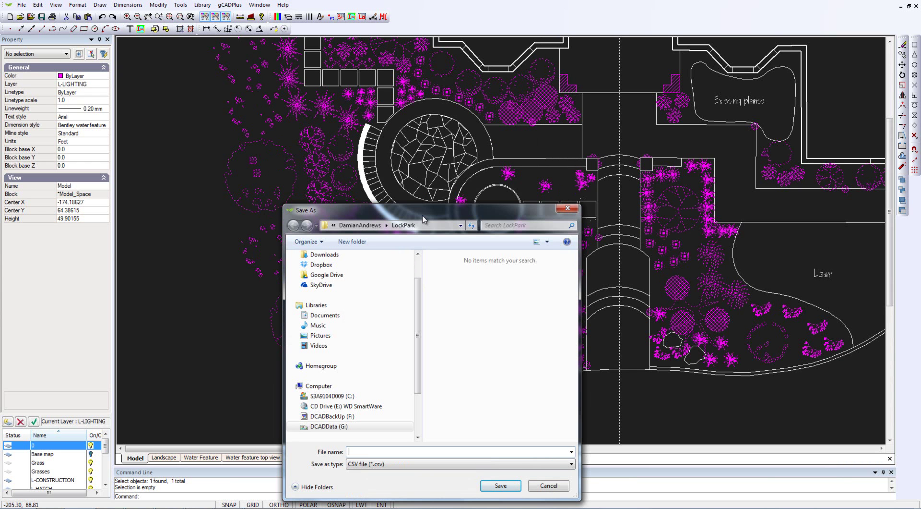
left_click_drag(424, 220, 418, 128)
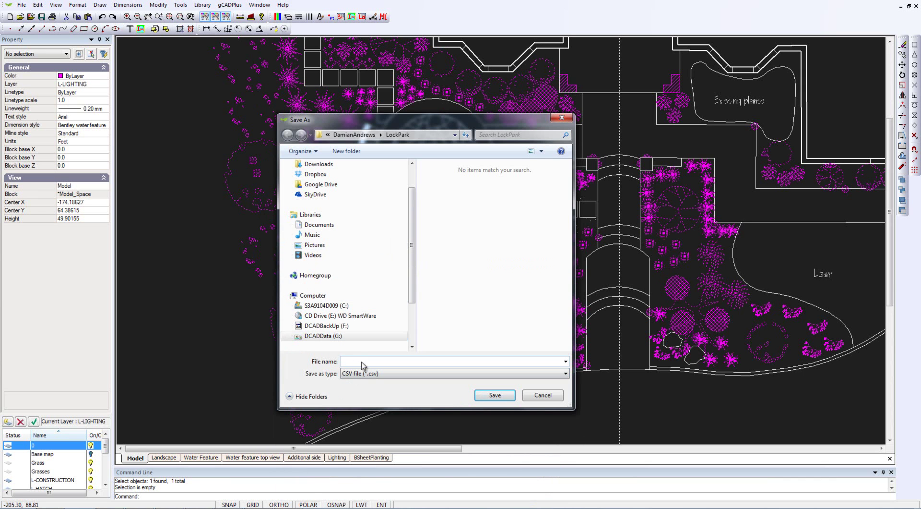
Save the all-blocks extraction as a CSV file named BlockExtractLights in the Temp folder on drive C:.
left_click(329, 307)
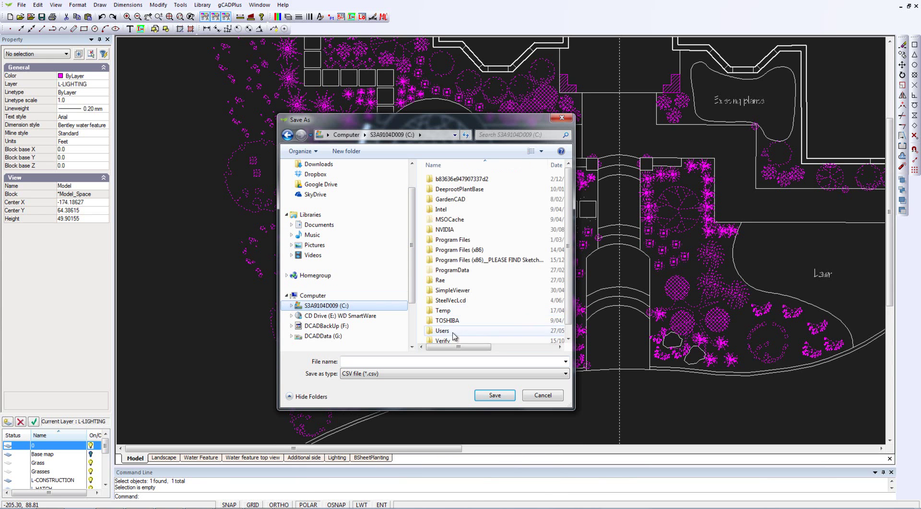
left_click(433, 311)
double_click(437, 311)
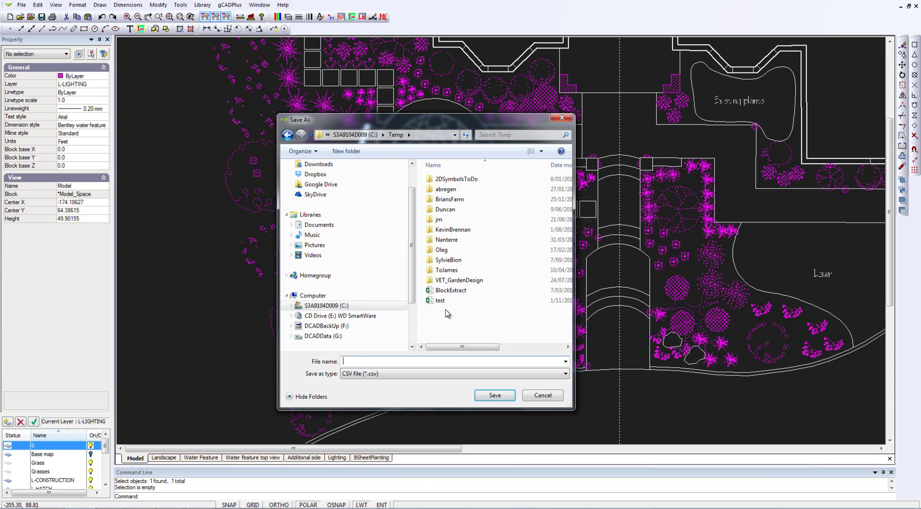
left_click(445, 290)
left_click(381, 362)
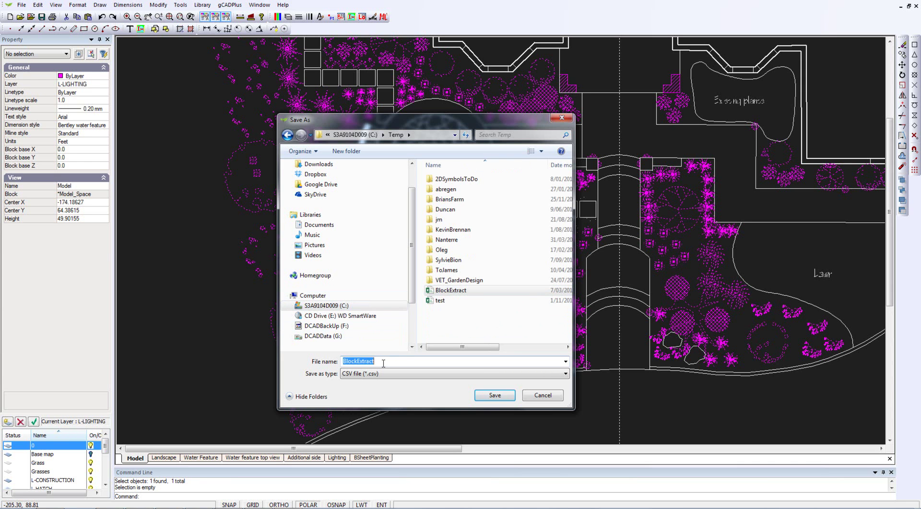
left_click(381, 362)
type("Lights")
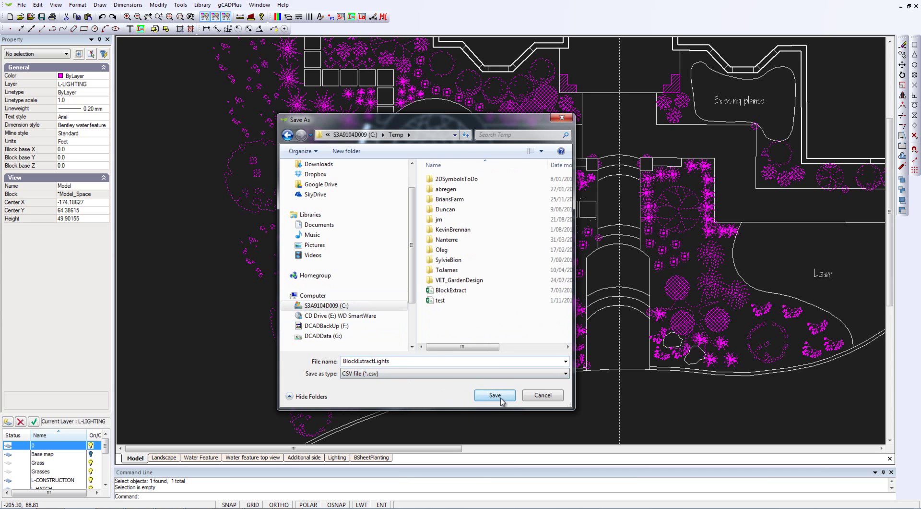
left_click(497, 397)
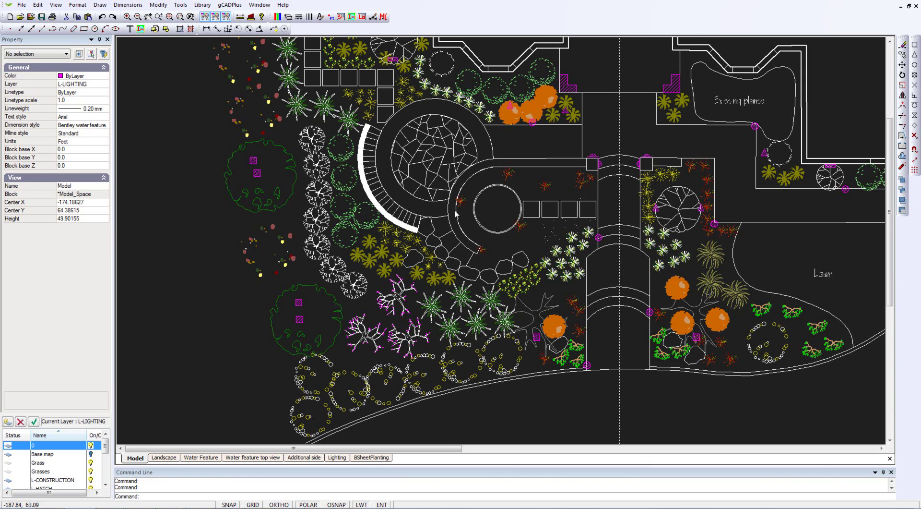
Extract blocks by layer, choosing the L-LIGHTING layer.
left_click(230, 5)
mouse_move(252, 30)
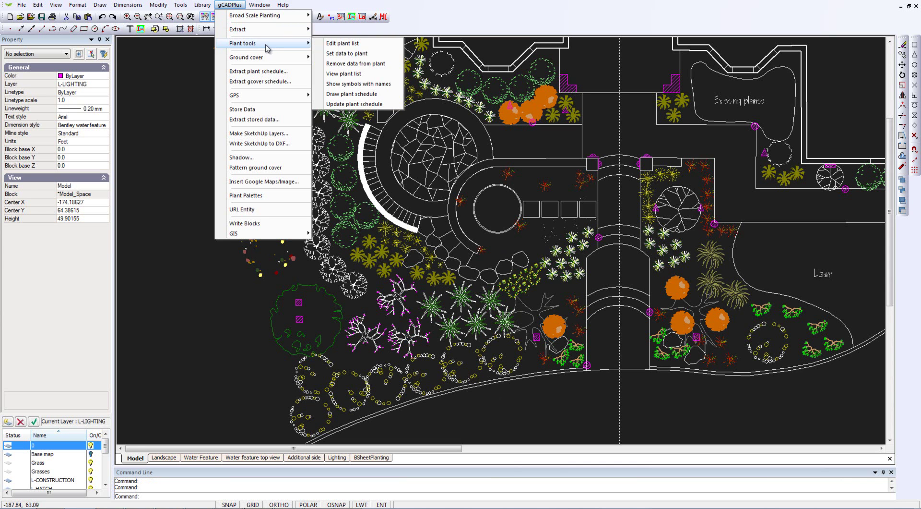
left_click(340, 50)
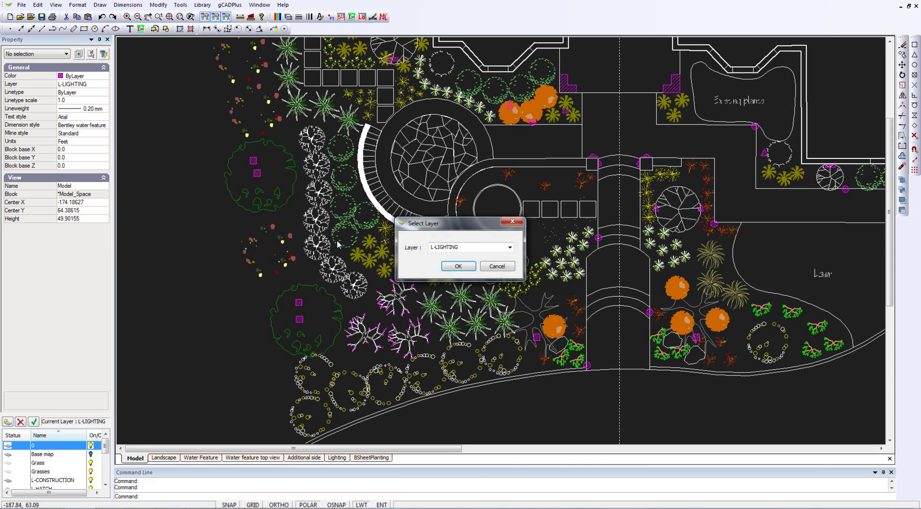
left_click(509, 246)
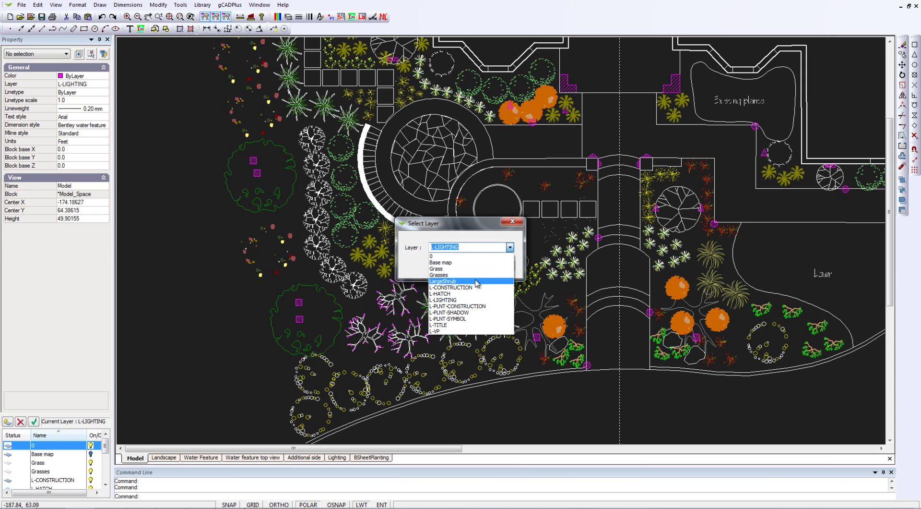
left_click(461, 299)
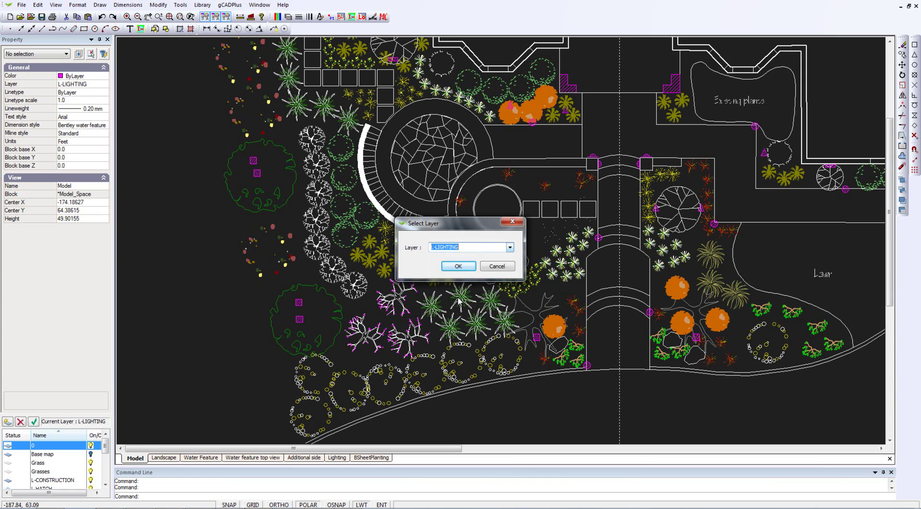
left_click(462, 267)
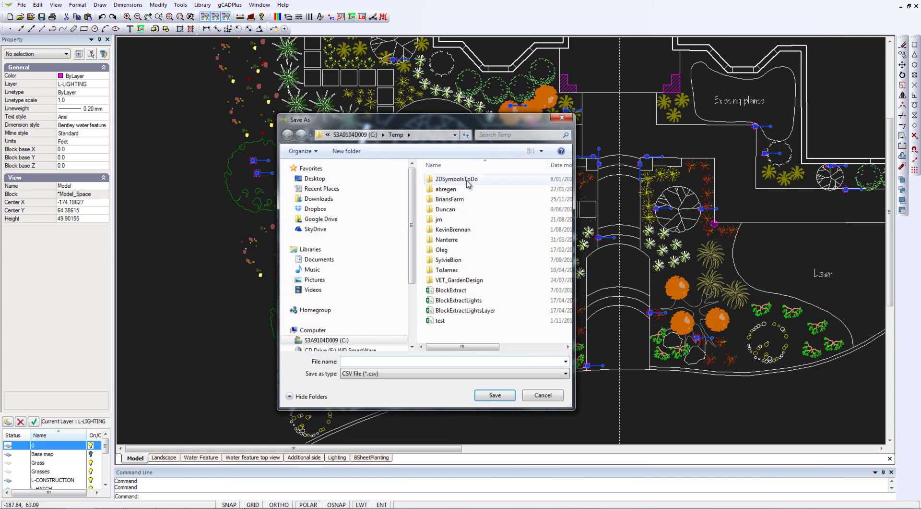
Save the layer extraction over the existing BlockExtractLightsLayer CSV file in the Temp folder.
left_click_drag(443, 127, 541, 86)
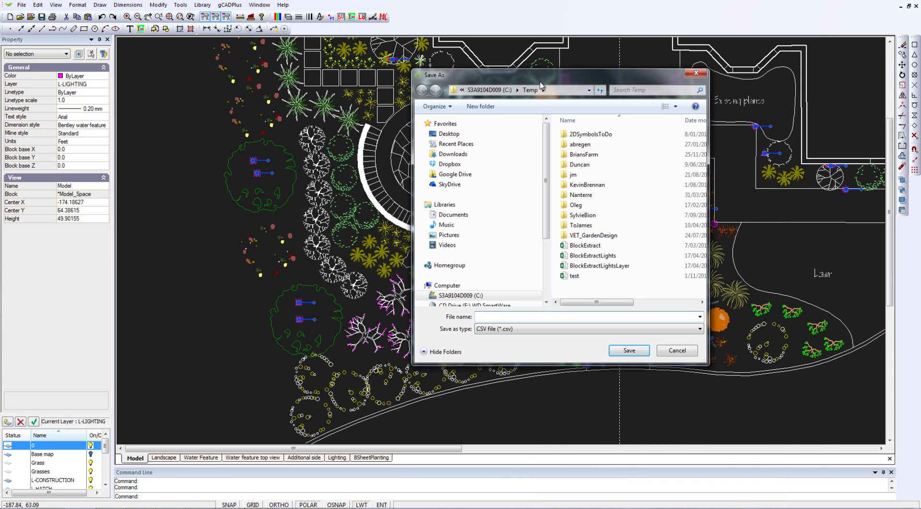
left_click(603, 268)
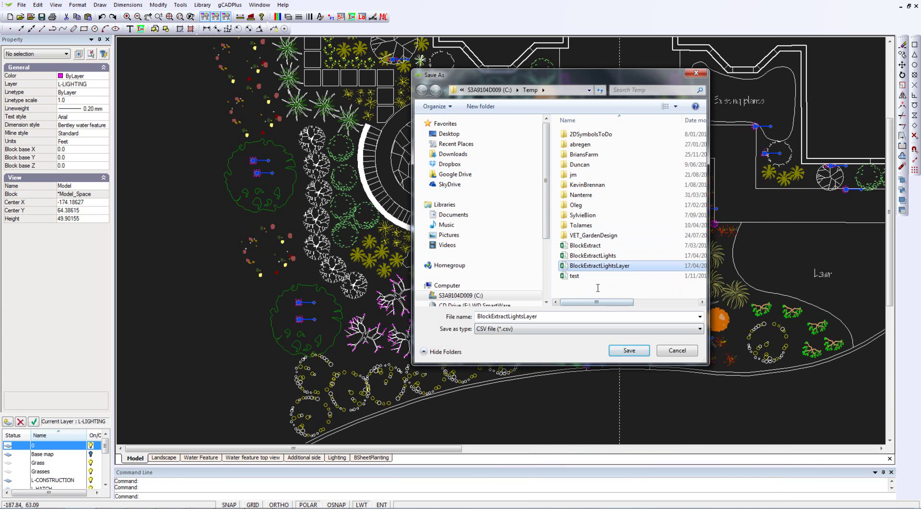
left_click(631, 354)
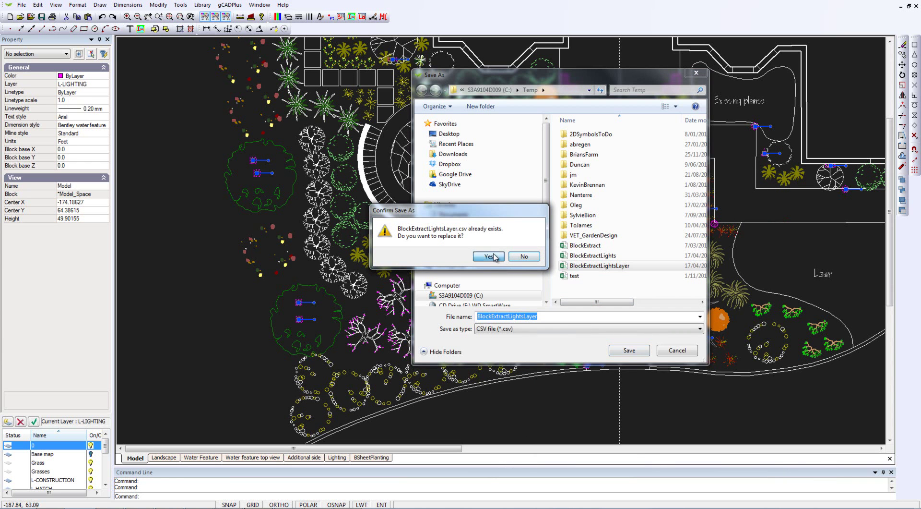
left_click(494, 256)
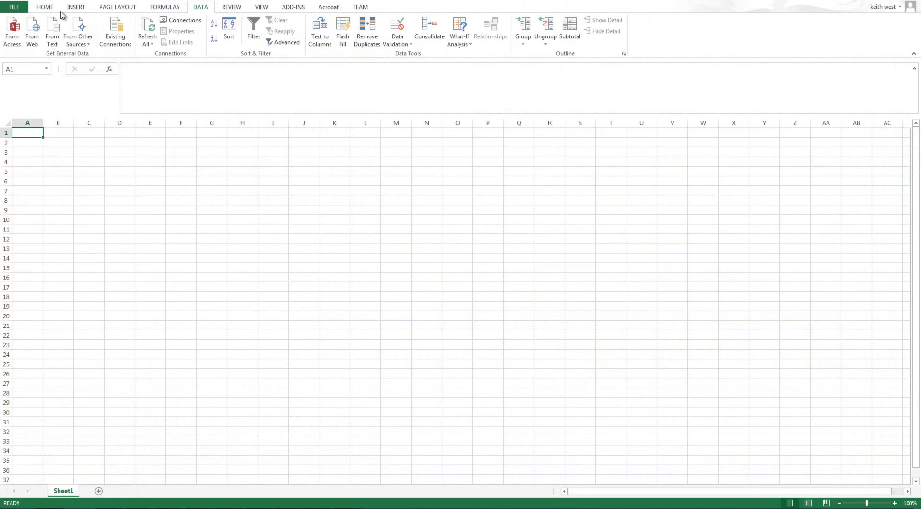
Switch to Excel and start a text import of BlockExtractLightsLayer from C:\Temp into the blank sheet.
left_click(45, 10)
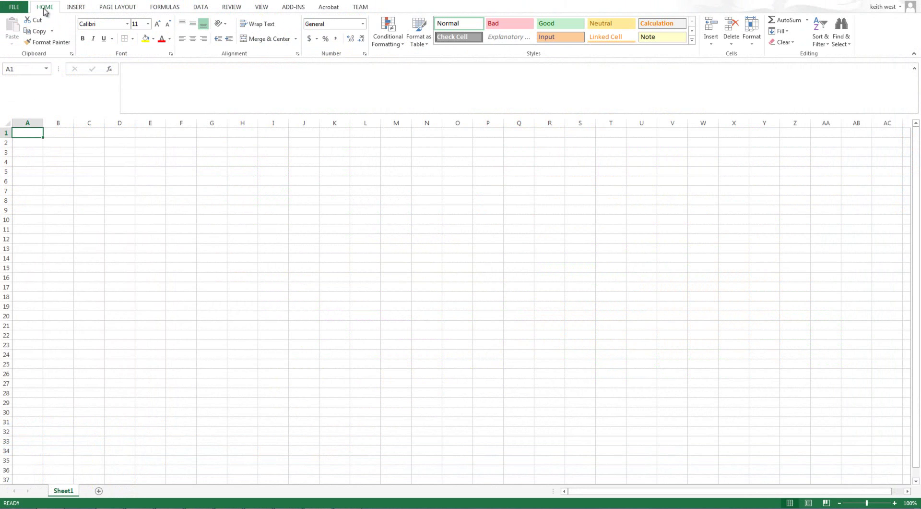
left_click(201, 8)
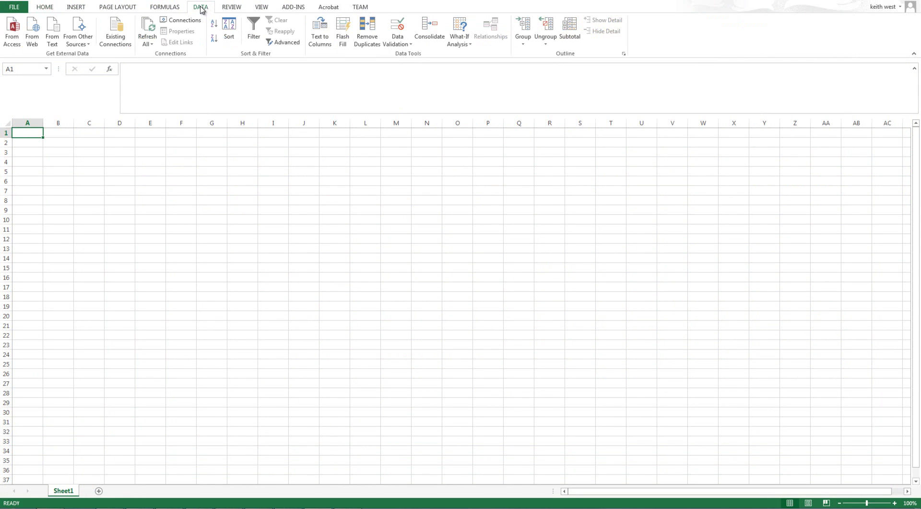
left_click(89, 44)
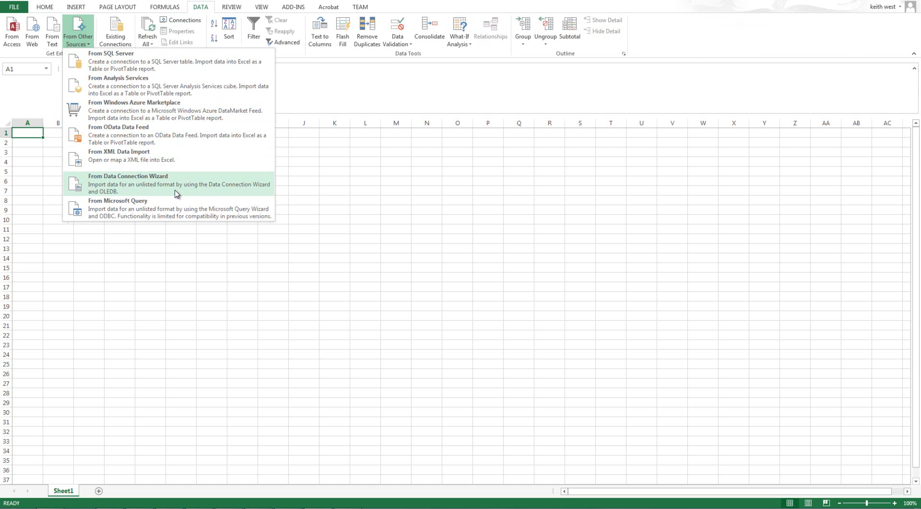
left_click(51, 34)
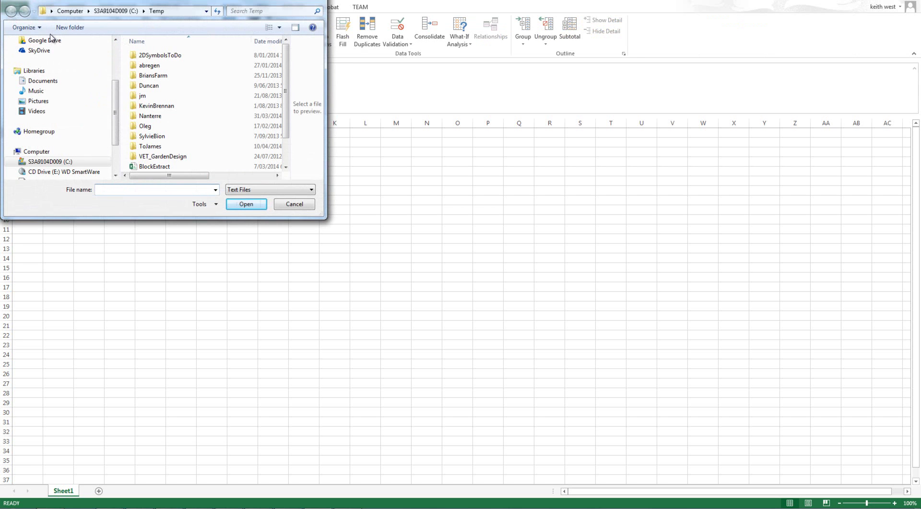
scroll(286, 159, "down", 1)
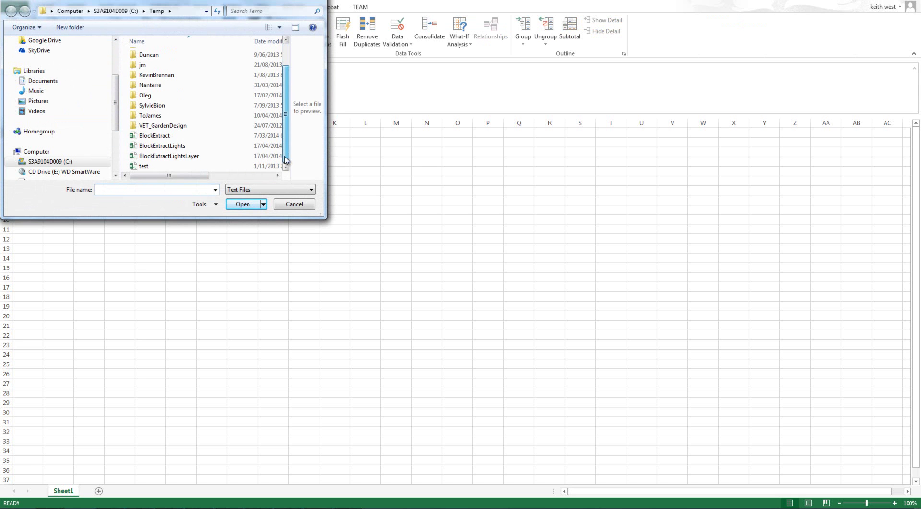
left_click(168, 156)
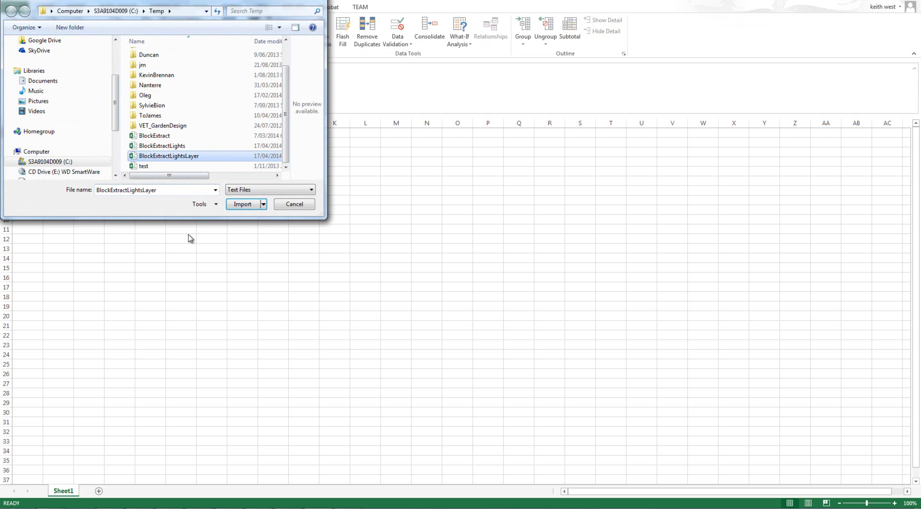
left_click(241, 204)
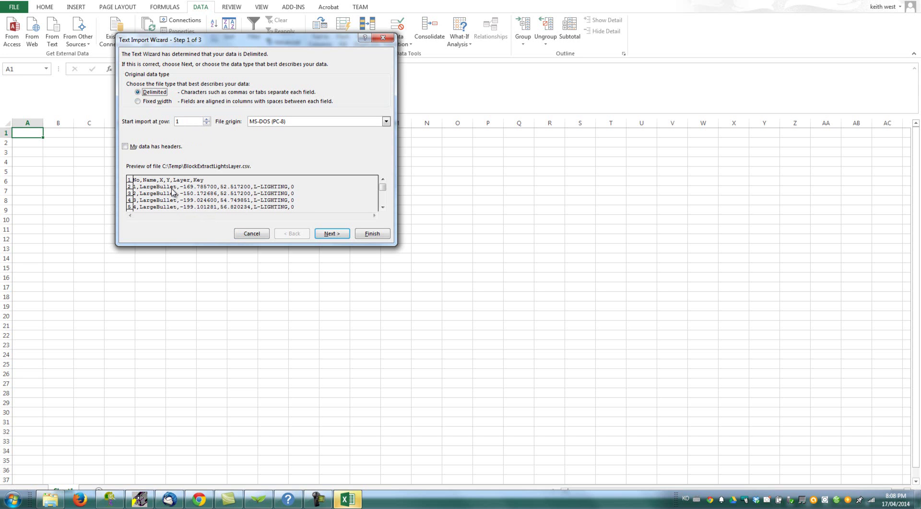
Import the delimited data with headers, using comma instead of tab as delimiter, into the existing worksheet at cell A1.
left_click(125, 146)
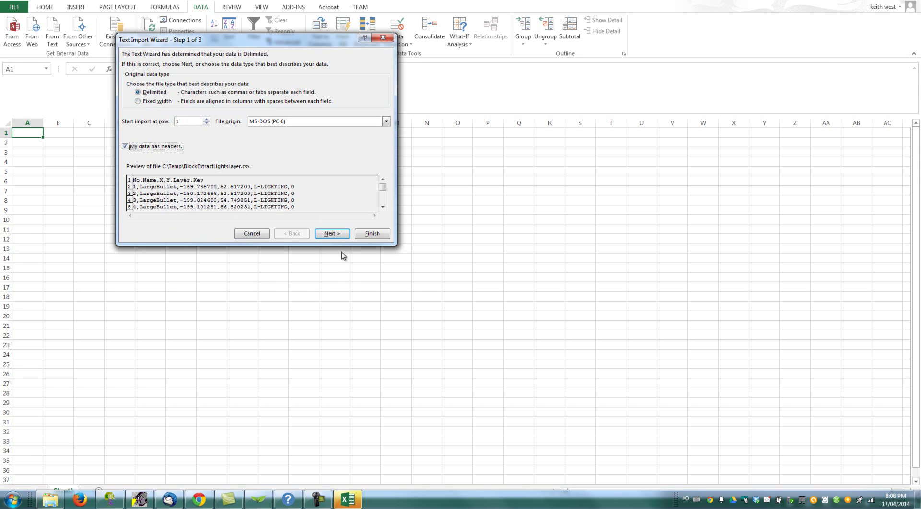
left_click(332, 234)
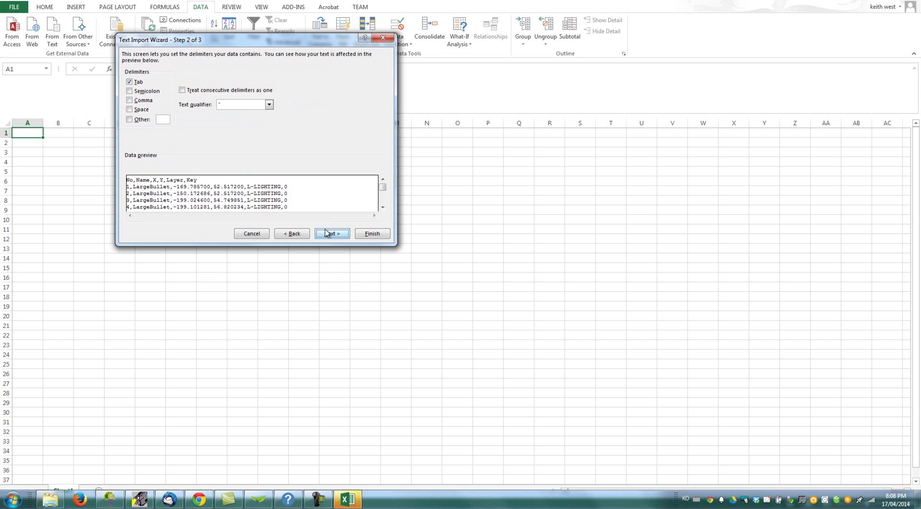
left_click(130, 100)
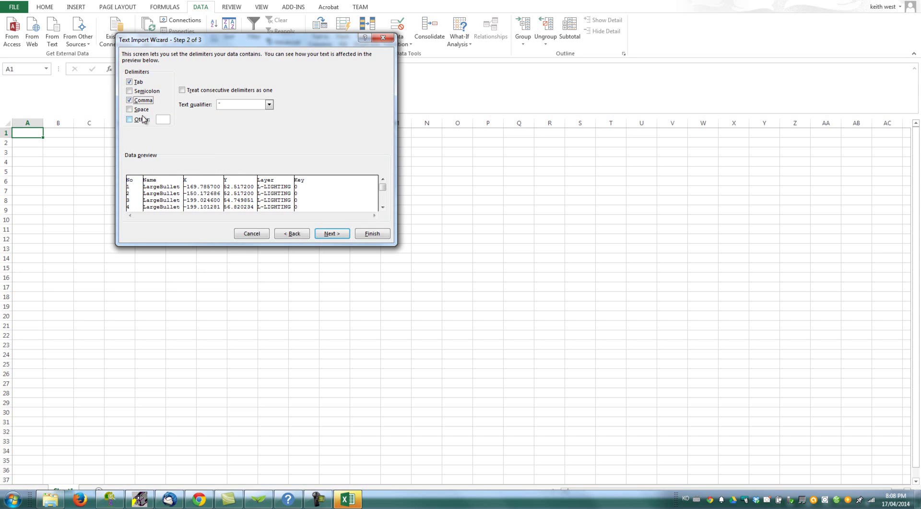
left_click(129, 82)
left_click(331, 234)
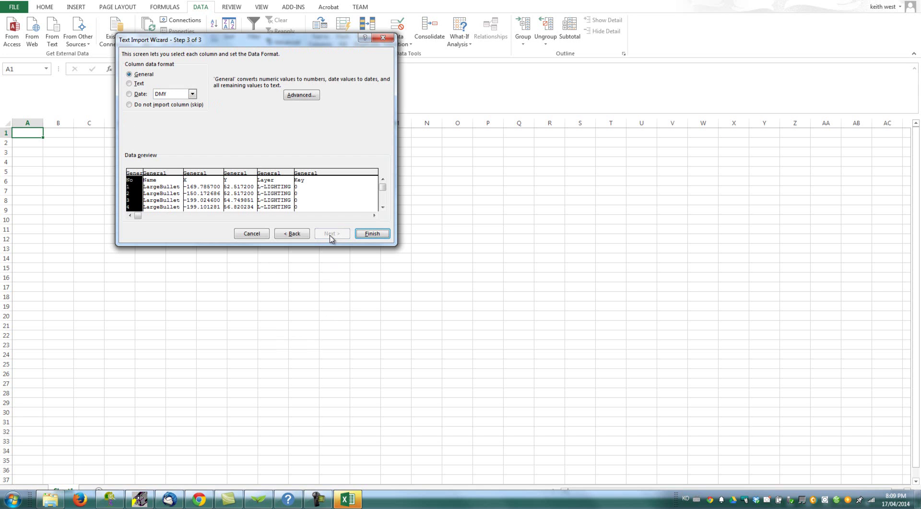
left_click(372, 233)
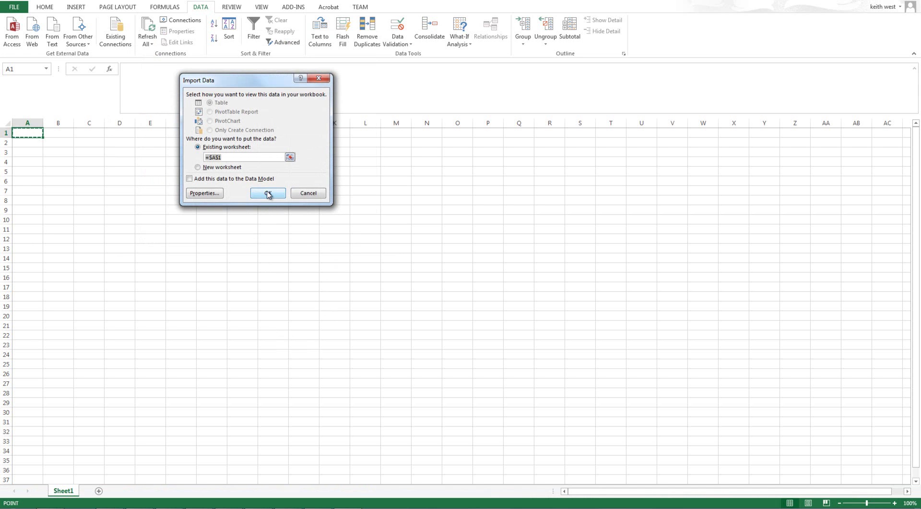
left_click(268, 194)
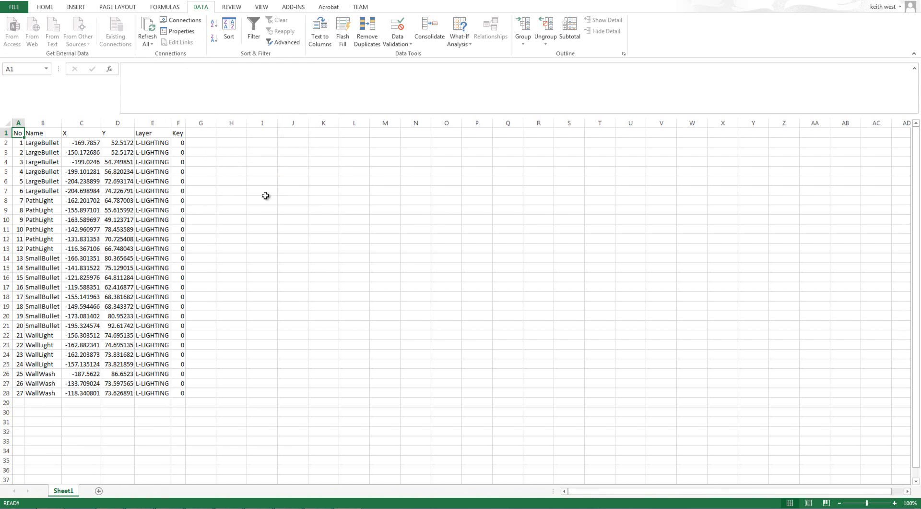
Widen the Name, X, Y and Layer columns of the imported light list.
left_click_drag(63, 123, 62, 123)
left_click_drag(134, 123, 241, 122)
left_click_drag(101, 124, 118, 123)
left_click_drag(62, 125, 75, 126)
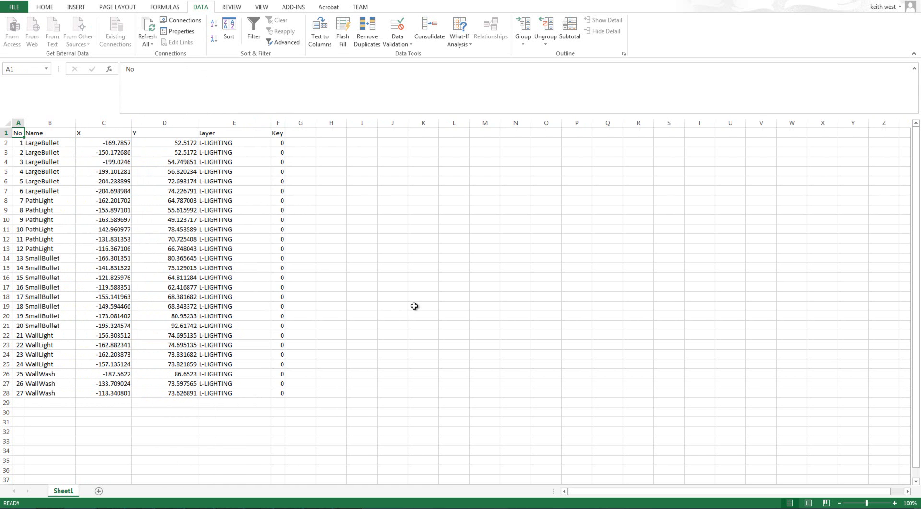